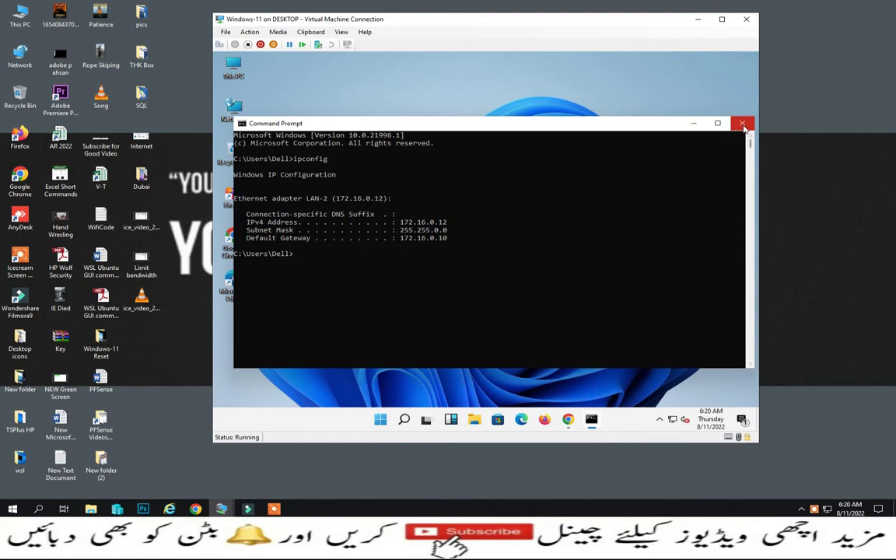
Step: Measure the Windows 11 virtual machine's internet speed with both Fast.com and the Ookla Speedtest
{"action": "left_click", "coordinate": [743, 125]}
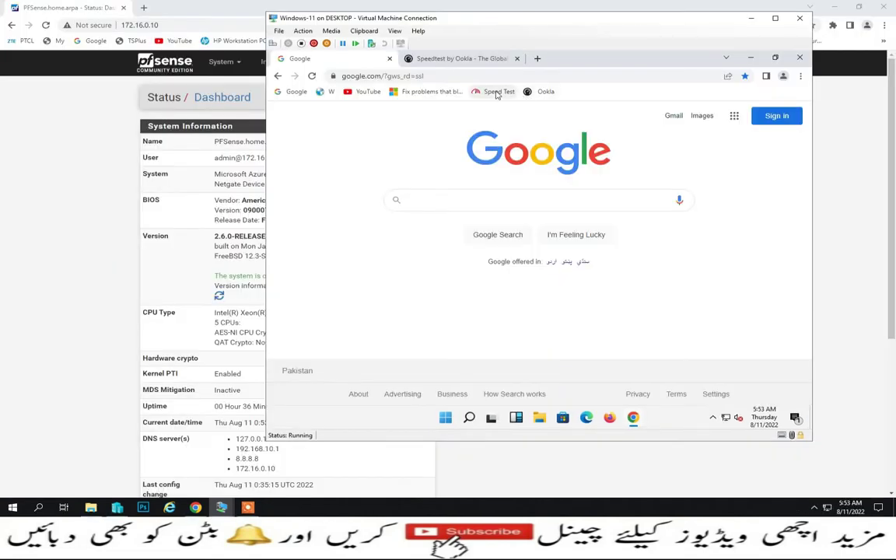
{"action": "left_click", "coordinate": [498, 91]}
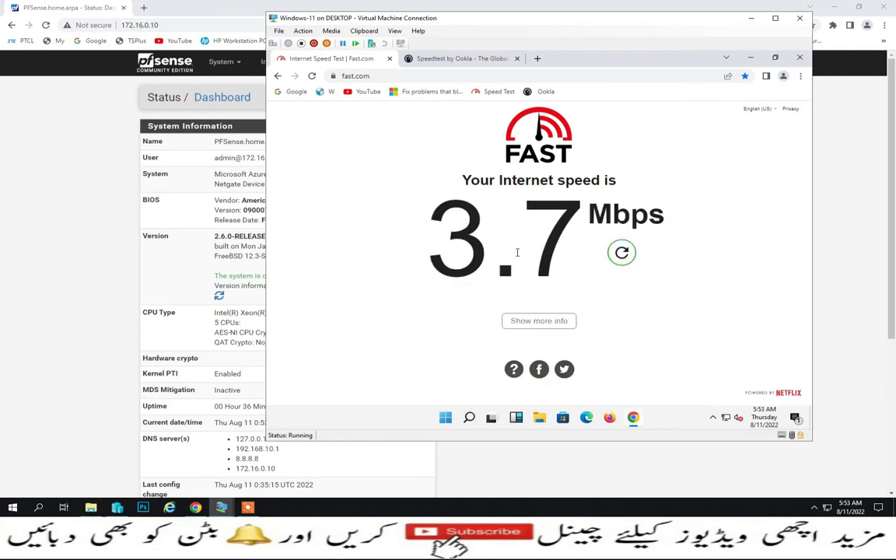
{"action": "left_click", "coordinate": [462, 59]}
{"action": "left_click", "coordinate": [564, 278]}
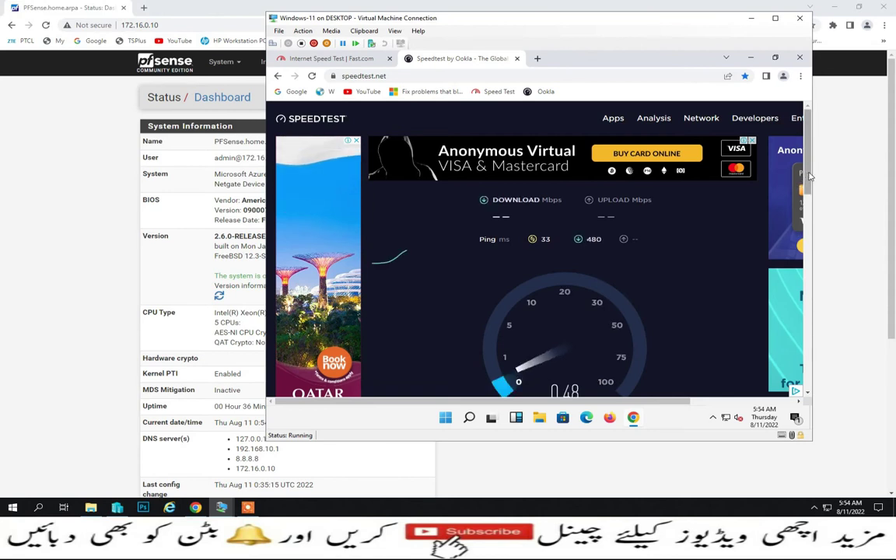
{"action": "left_click_drag", "start_coordinate": [808, 177], "coordinate": [807, 184]}
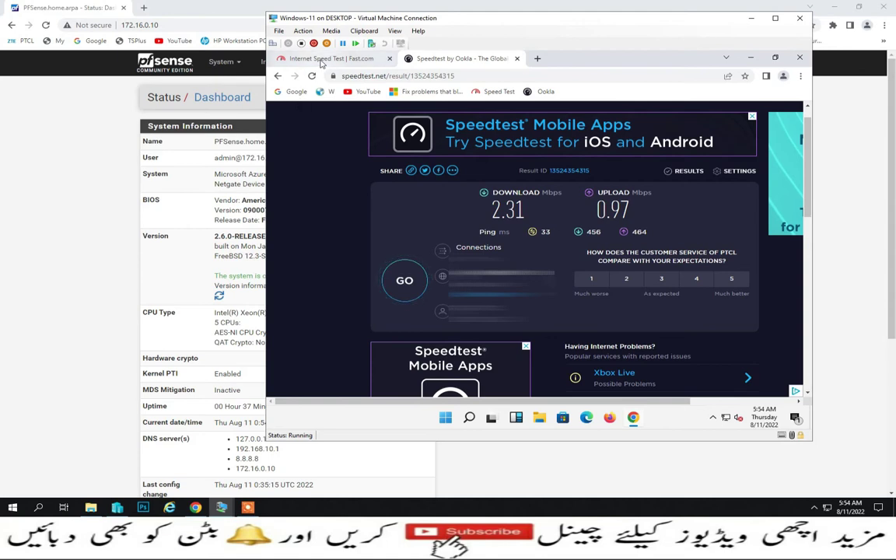
{"action": "left_click", "coordinate": [291, 59]}
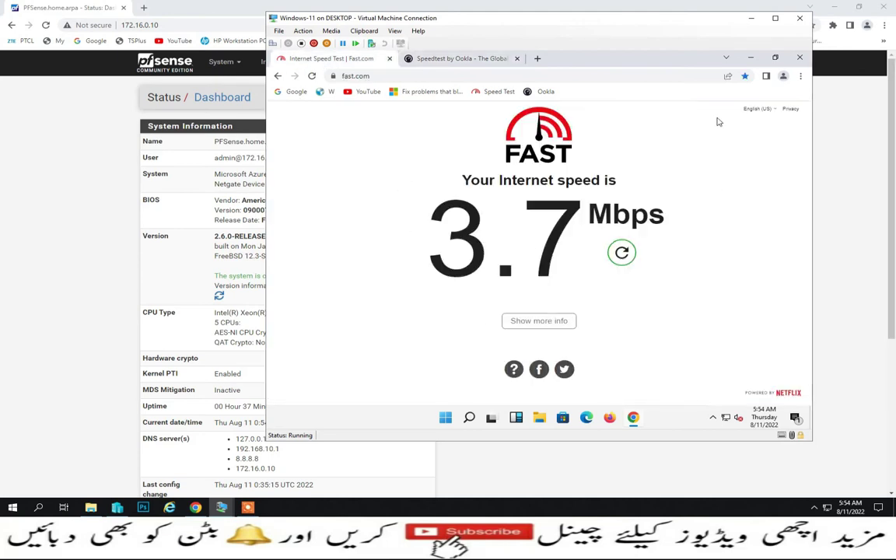
Step: Switch to the pfSense web interface and start a new, enabled traffic shaper limiter named 1MBDownloading
{"action": "left_click", "coordinate": [751, 18]}
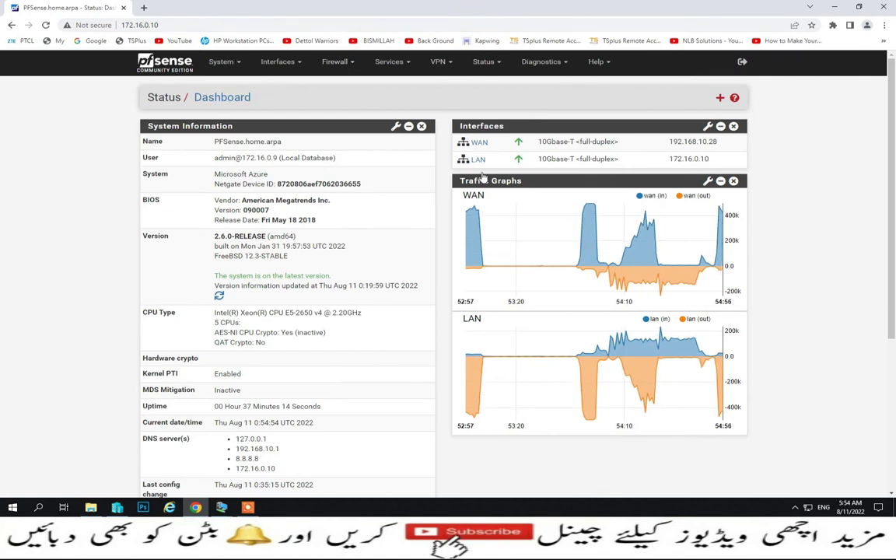
{"action": "left_click", "coordinate": [352, 69]}
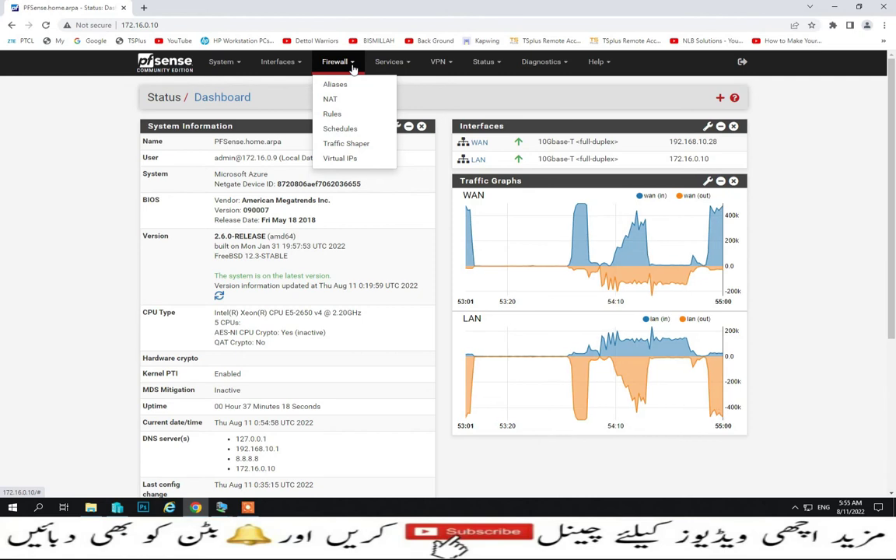
{"action": "left_click", "coordinate": [343, 148]}
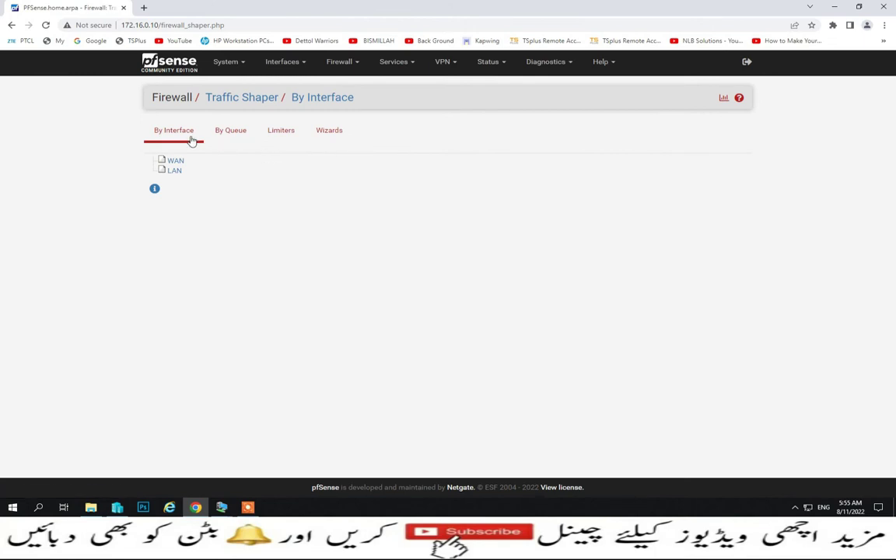
{"action": "left_click", "coordinate": [281, 132]}
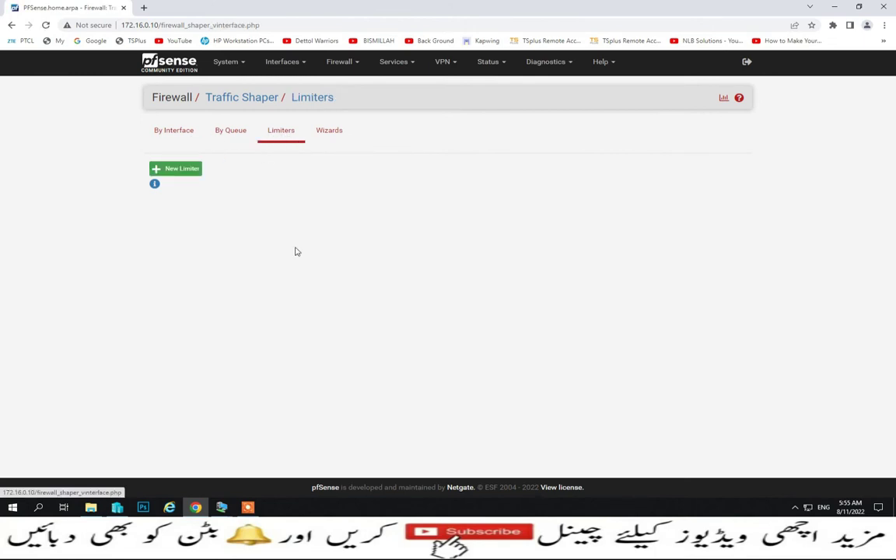
{"action": "left_click", "coordinate": [168, 169]}
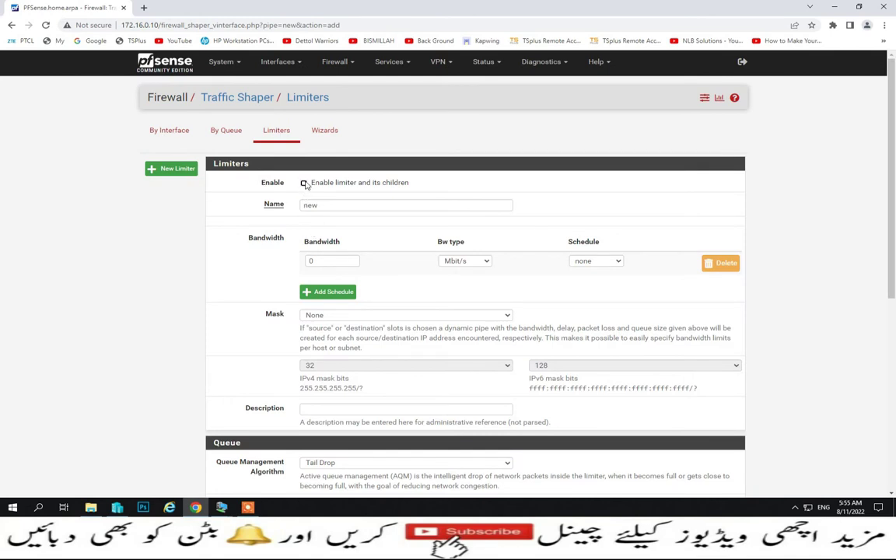
{"action": "left_click_drag", "start_coordinate": [324, 204], "coordinate": [291, 204]}
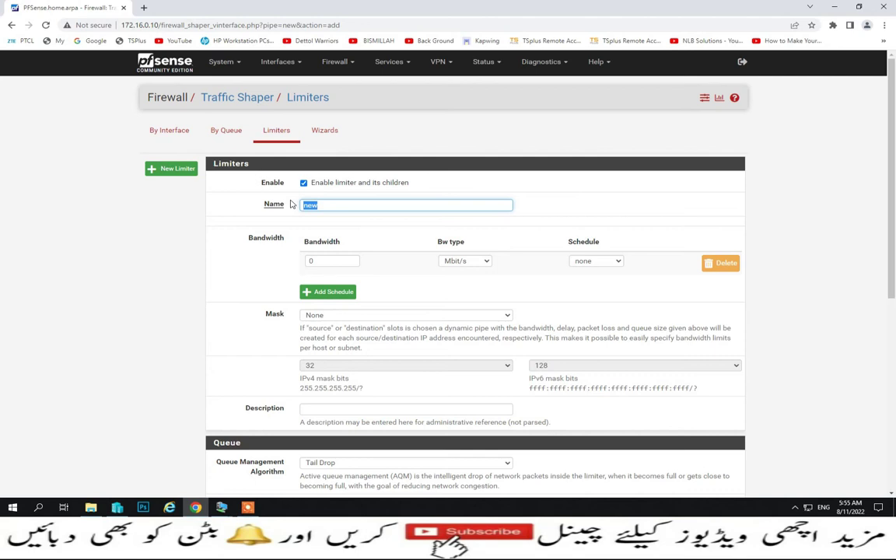
{"action": "type", "text": "1MBDownloading"}
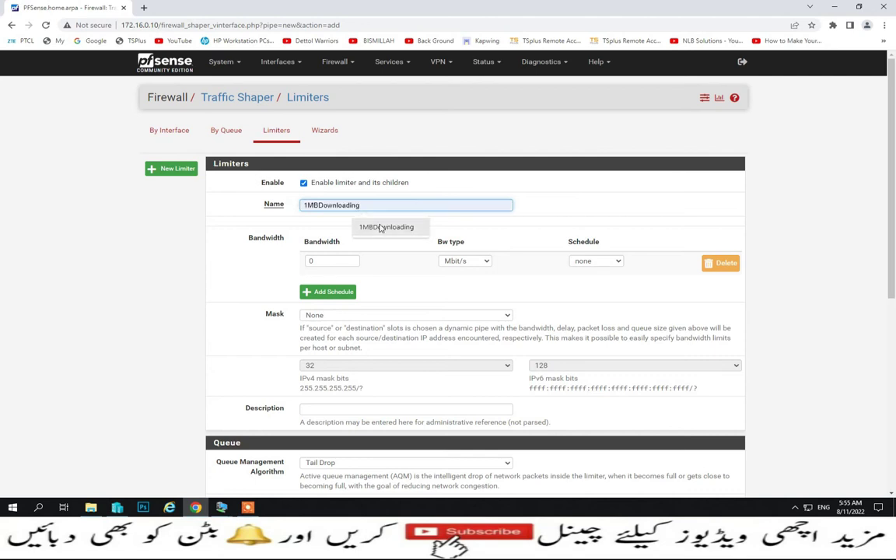
{"action": "left_click", "coordinate": [372, 226]}
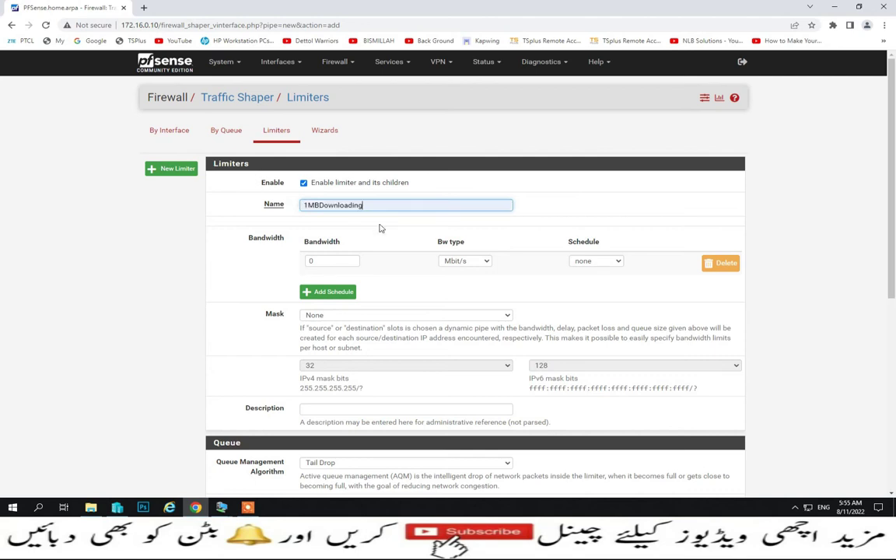
Step: Set the download limiter's bandwidth to 1 Mbit/s, save it and apply the changes
{"action": "double_click", "coordinate": [309, 260]}
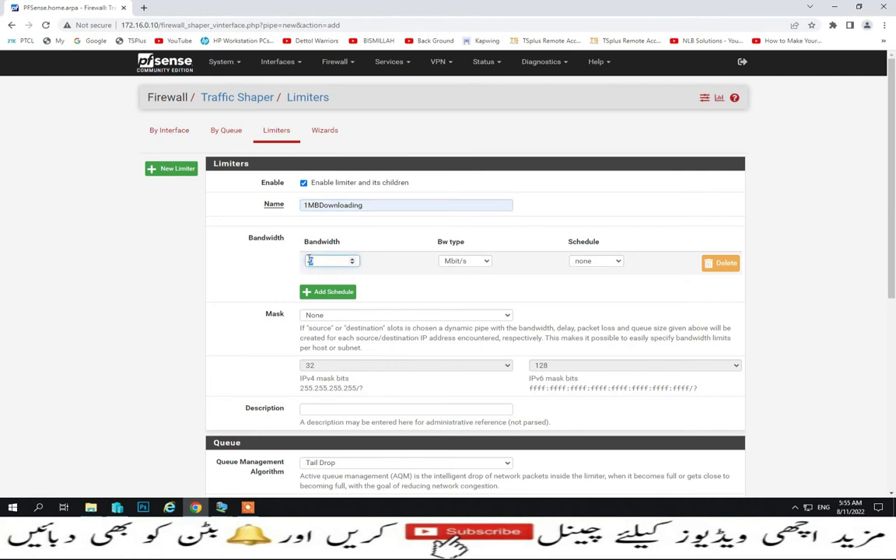
{"action": "type", "text": "1"}
{"action": "left_click", "coordinate": [486, 261]}
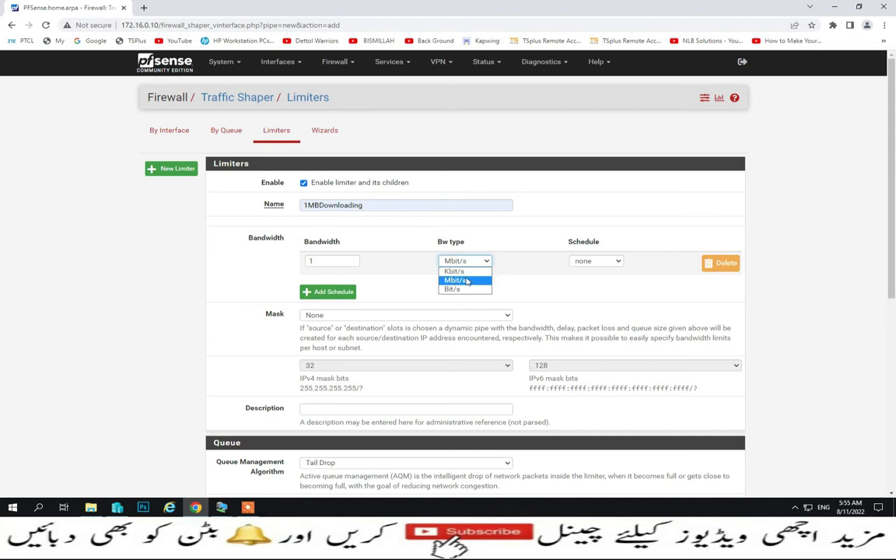
{"action": "left_click", "coordinate": [458, 281]}
{"action": "scroll", "coordinate": [497, 286], "scroll_direction": "down", "scroll_amount": 5}
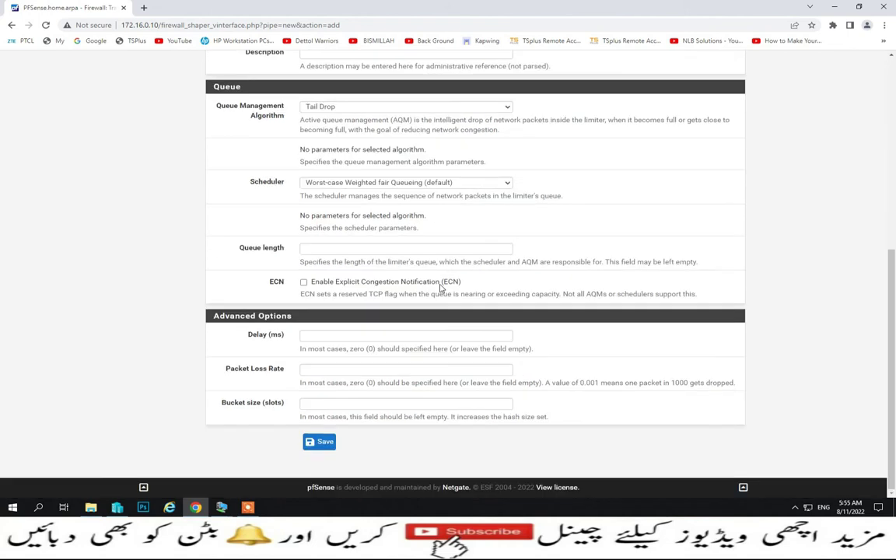
{"action": "left_click", "coordinate": [321, 442]}
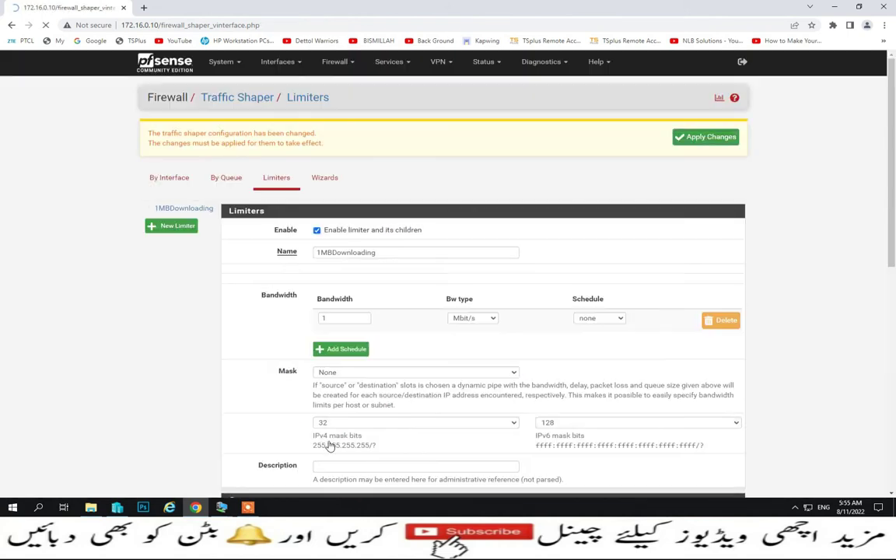
{"action": "left_click", "coordinate": [698, 140]}
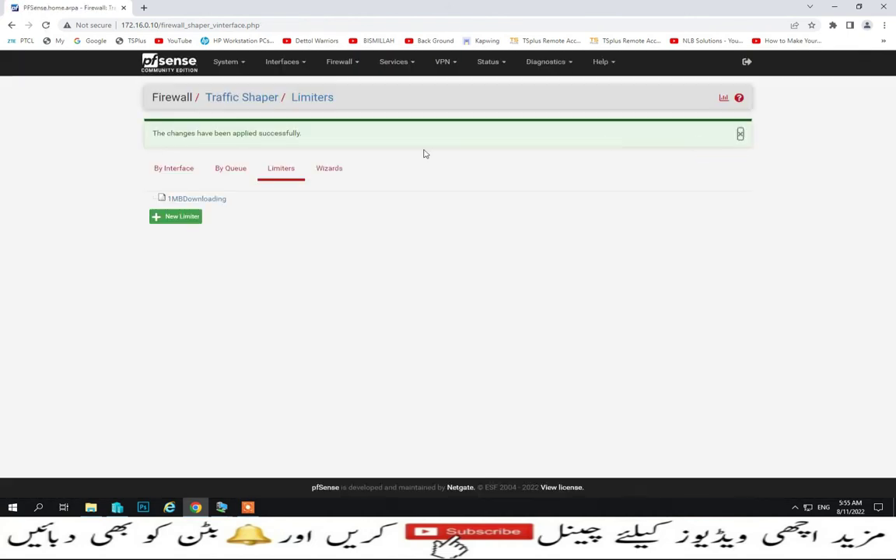
Step: Start a second traffic shaper limiter, enabled and named 500KBUPLoading
{"action": "left_click", "coordinate": [281, 171]}
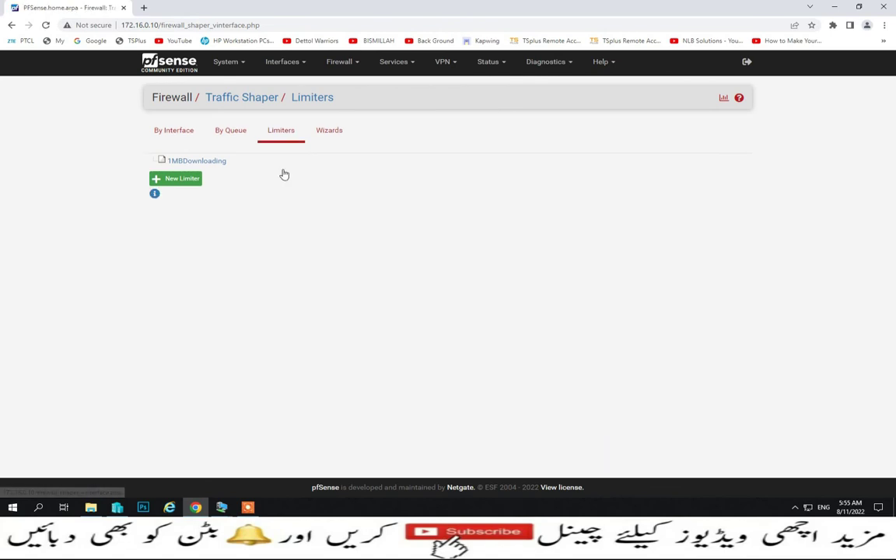
{"action": "left_click", "coordinate": [177, 182]}
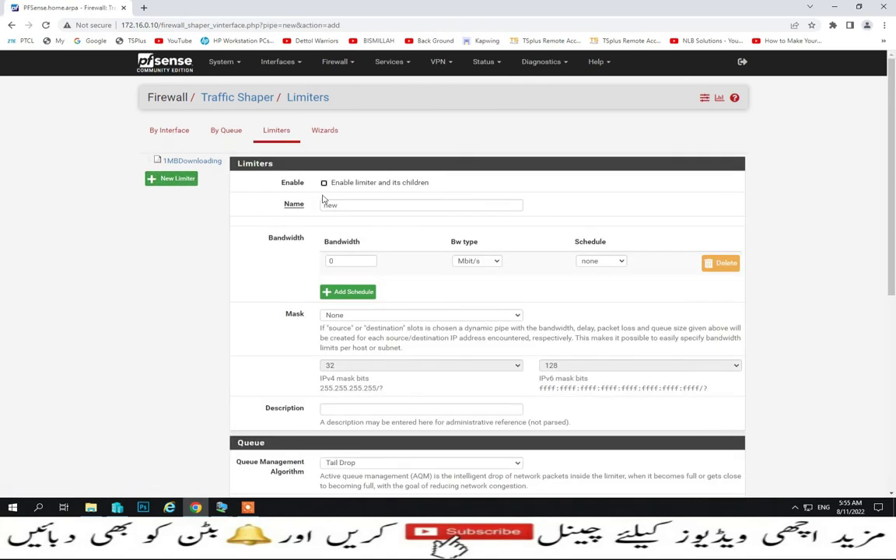
{"action": "double_click", "coordinate": [331, 203]}
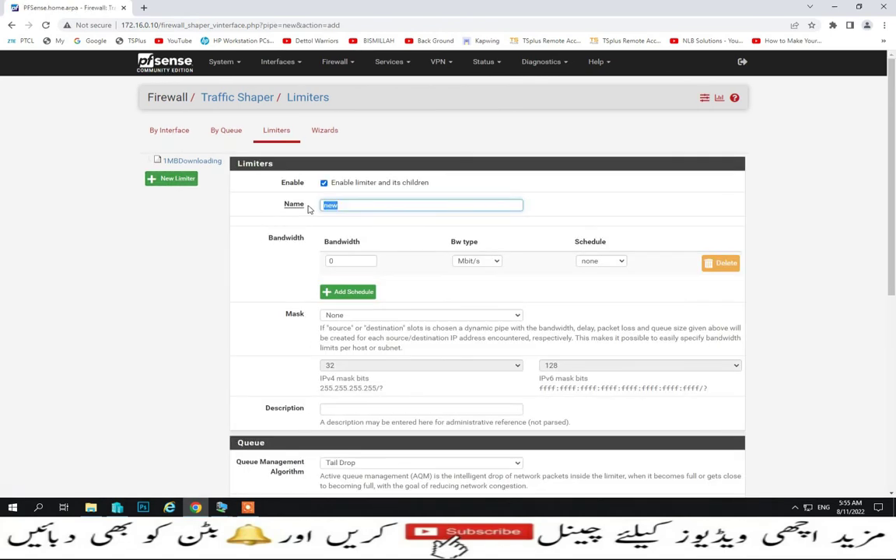
{"action": "type", "text": "500KBUPLoading"}
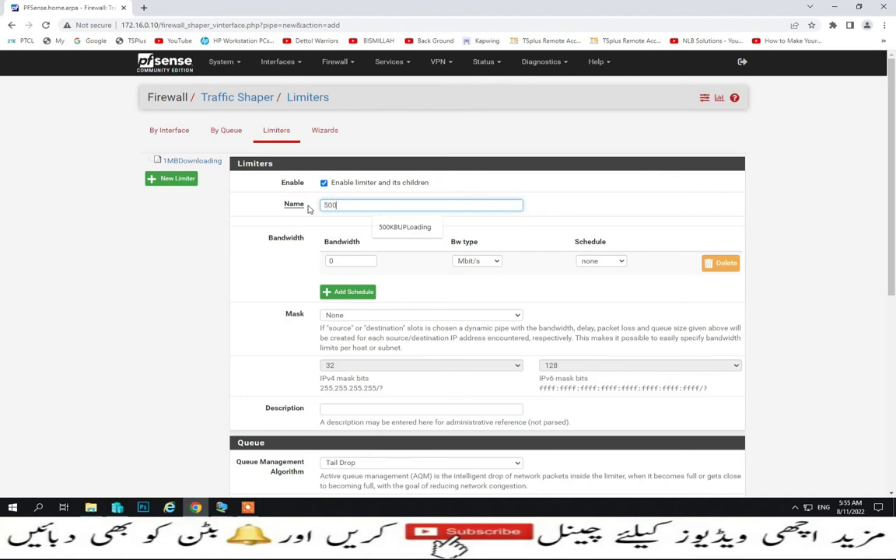
{"action": "left_click", "coordinate": [391, 227]}
Step: Set the upload limiter's bandwidth to 500 Kbit/s, save it and apply the changes
{"action": "left_click", "coordinate": [358, 260]}
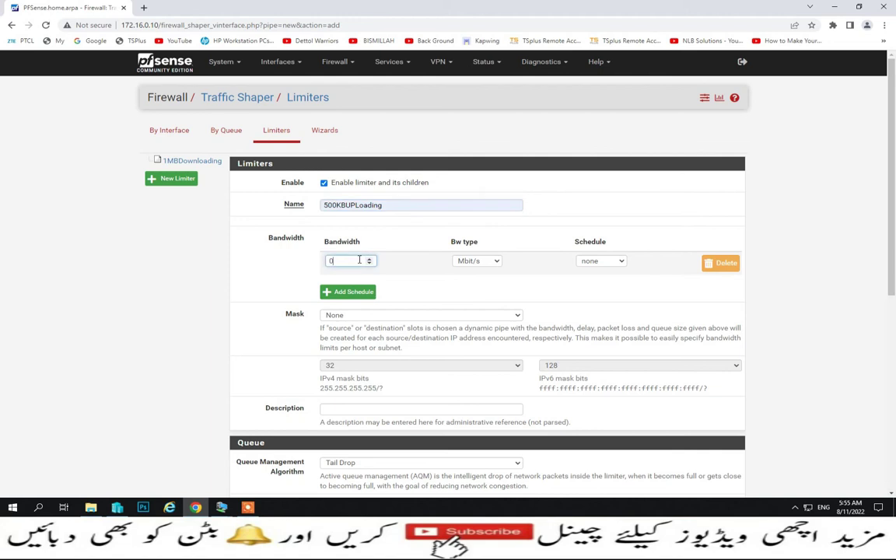
{"action": "type", "text": "500"}
{"action": "left_click", "coordinate": [479, 263]}
{"action": "left_click", "coordinate": [476, 270]}
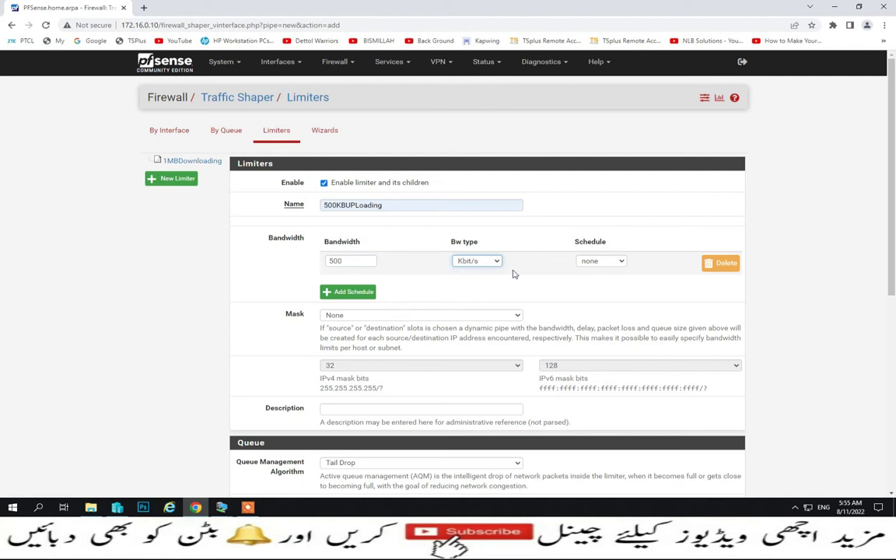
{"action": "scroll", "coordinate": [518, 272], "scroll_direction": "down", "scroll_amount": 5}
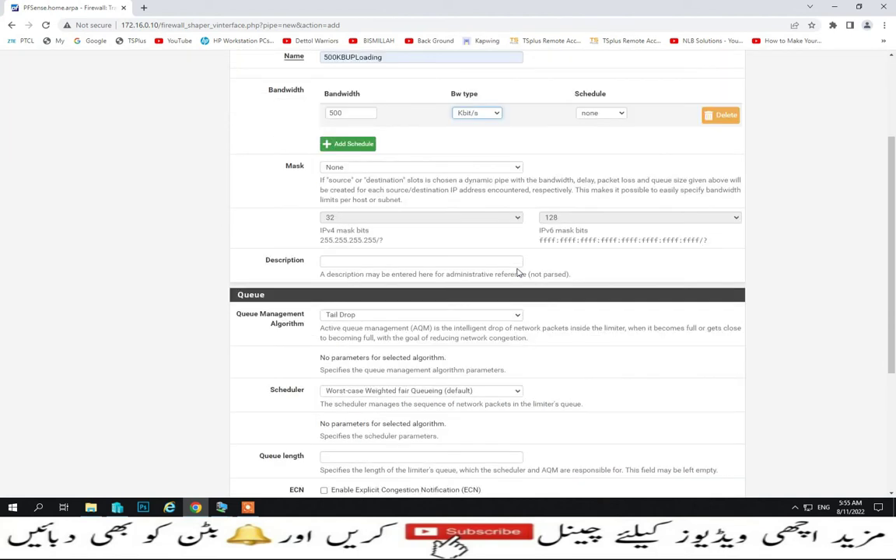
{"action": "left_click", "coordinate": [336, 443]}
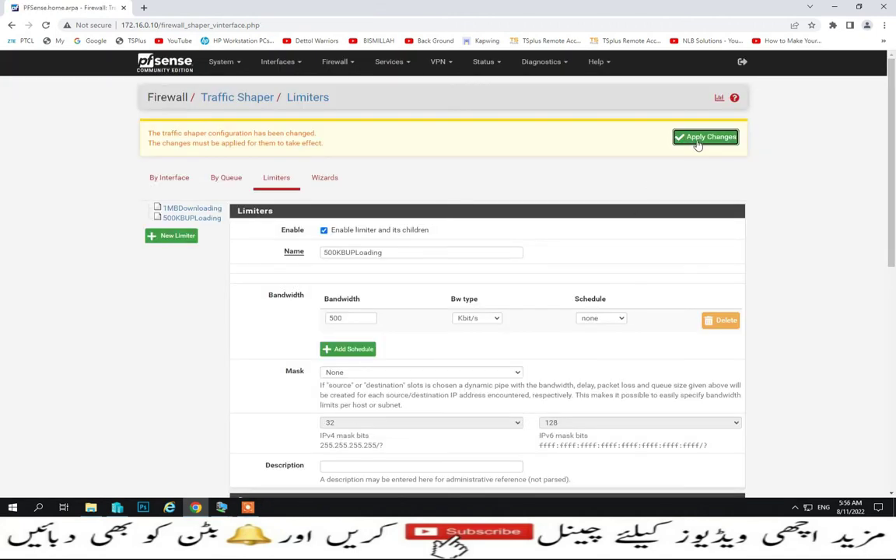
{"action": "left_click", "coordinate": [693, 145]}
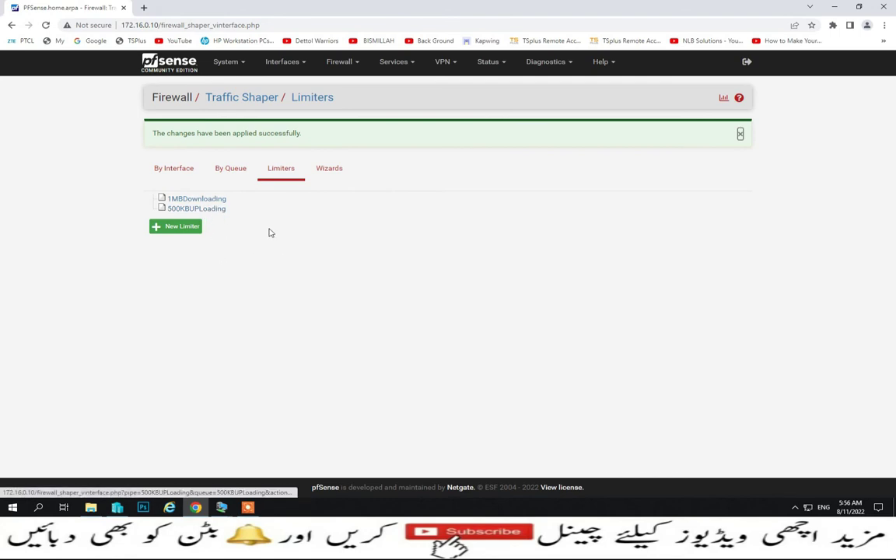
Step: Edit the existing firewall IP alias and add a second host with the address 172.16.0.13
{"action": "left_click", "coordinate": [342, 62]}
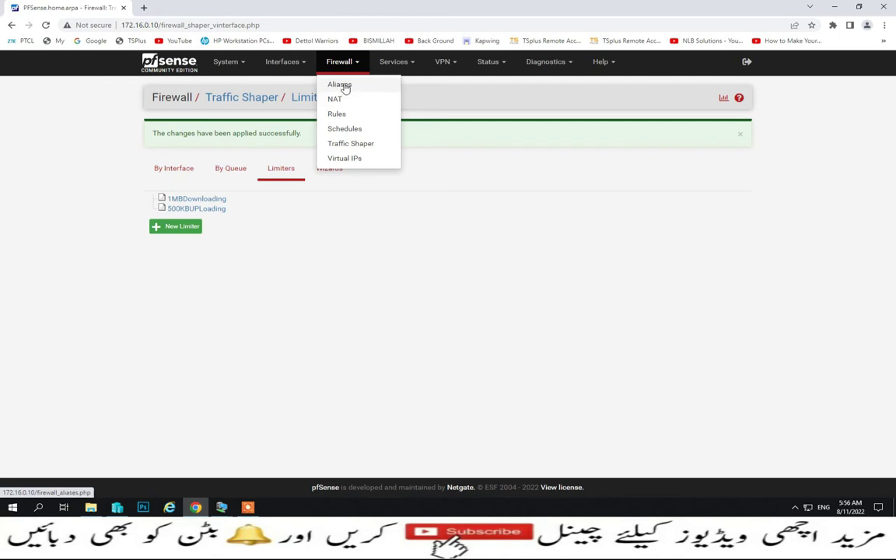
{"action": "left_click", "coordinate": [311, 84]}
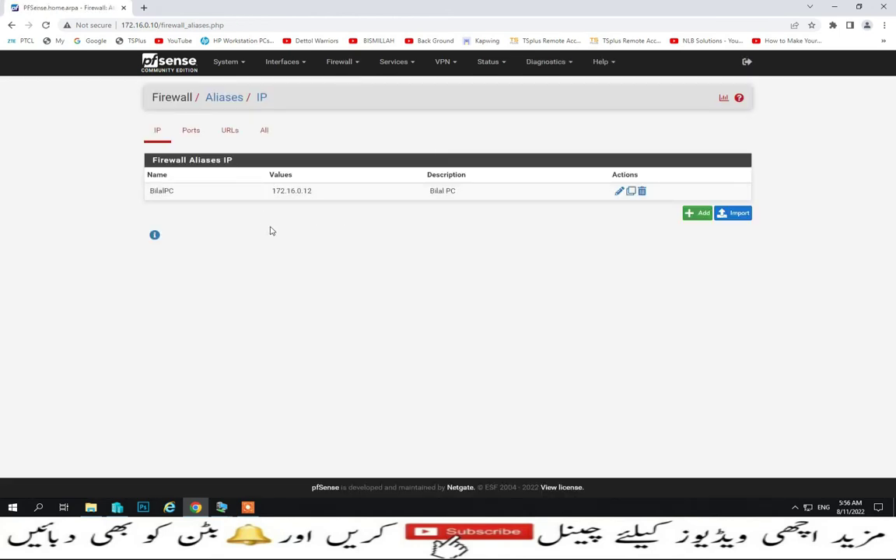
{"action": "left_click", "coordinate": [619, 192]}
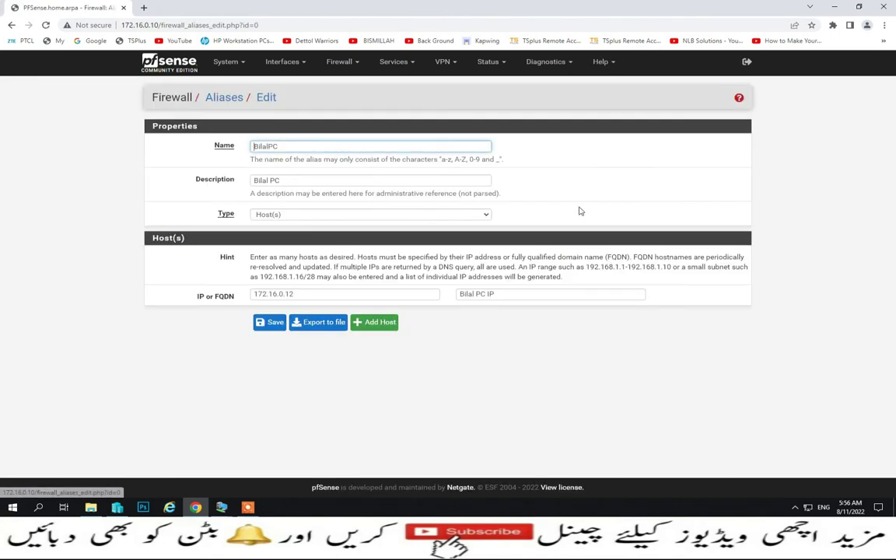
{"action": "left_click", "coordinate": [386, 325]}
{"action": "left_click", "coordinate": [361, 319]}
{"action": "type", "text": "172.16.0.13"}
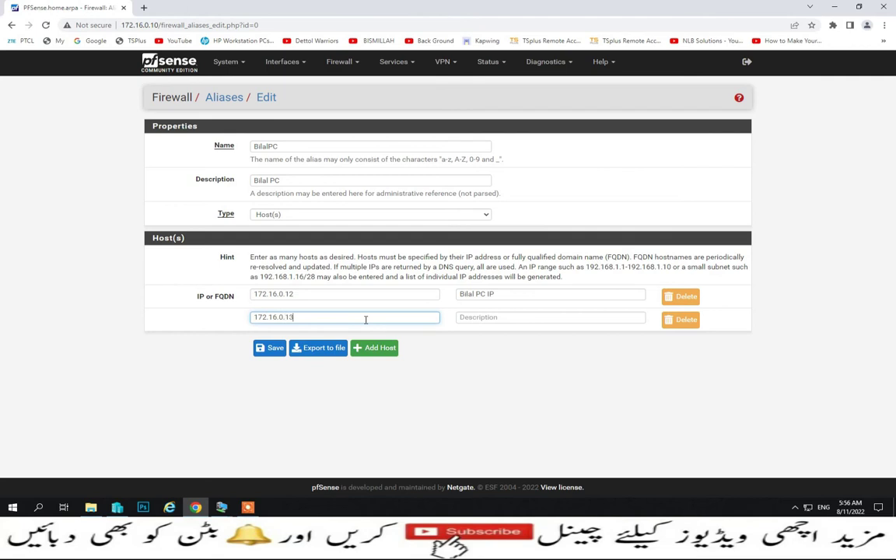
Step: Enter a person's name as the new host's description, save the alias and apply the changes
{"action": "left_click", "coordinate": [502, 319]}
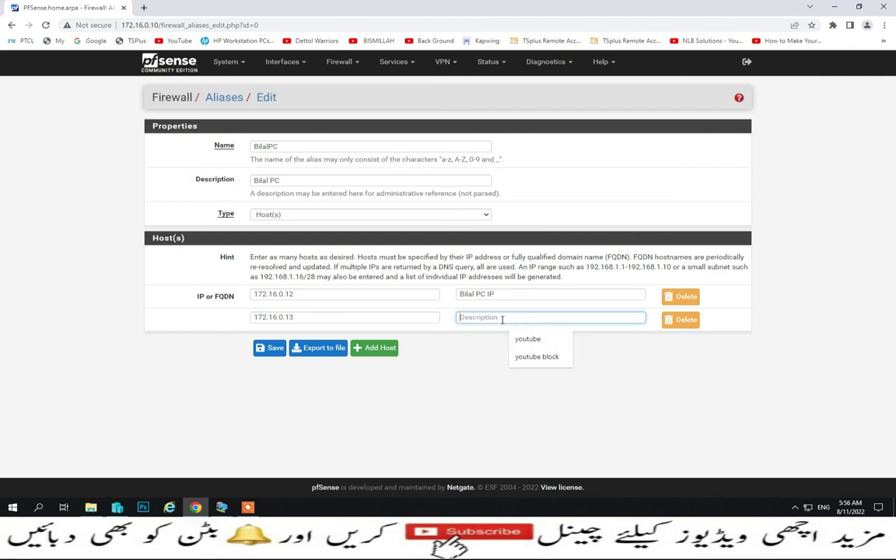
{"action": "type", "text": "l"}
{"action": "key", "text": "BackSpace"}
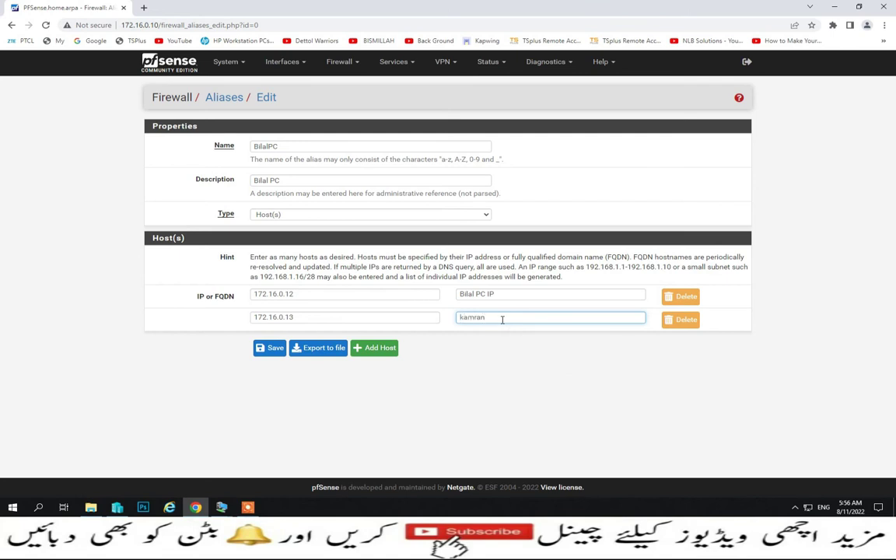
{"action": "left_click", "coordinate": [270, 347]}
{"action": "left_click", "coordinate": [710, 137]}
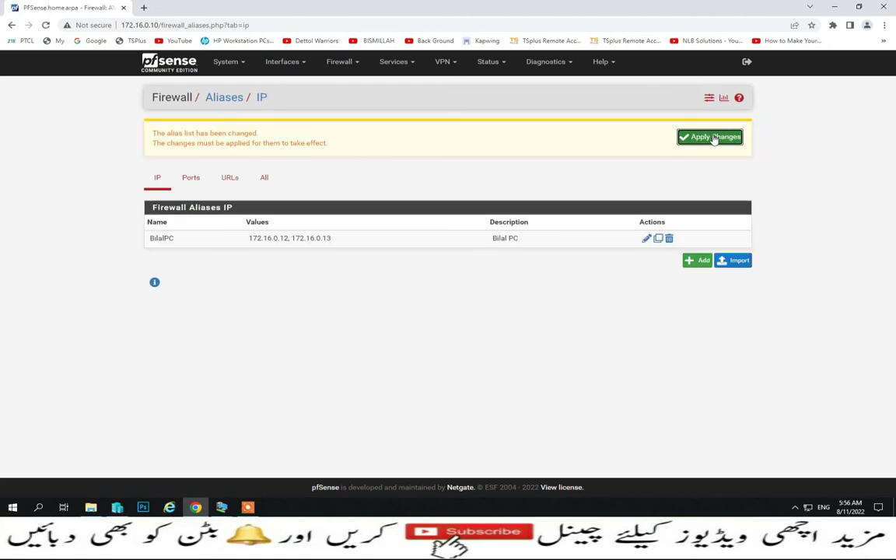
Step: Add a new pass rule at the top of the LAN firewall rules and set its protocol to Any
{"action": "left_click", "coordinate": [342, 62]}
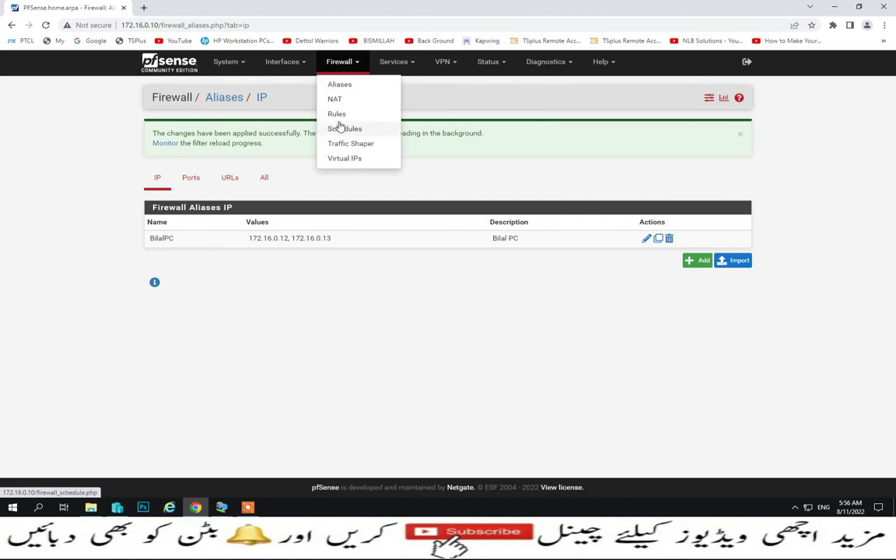
{"action": "left_click", "coordinate": [338, 115]}
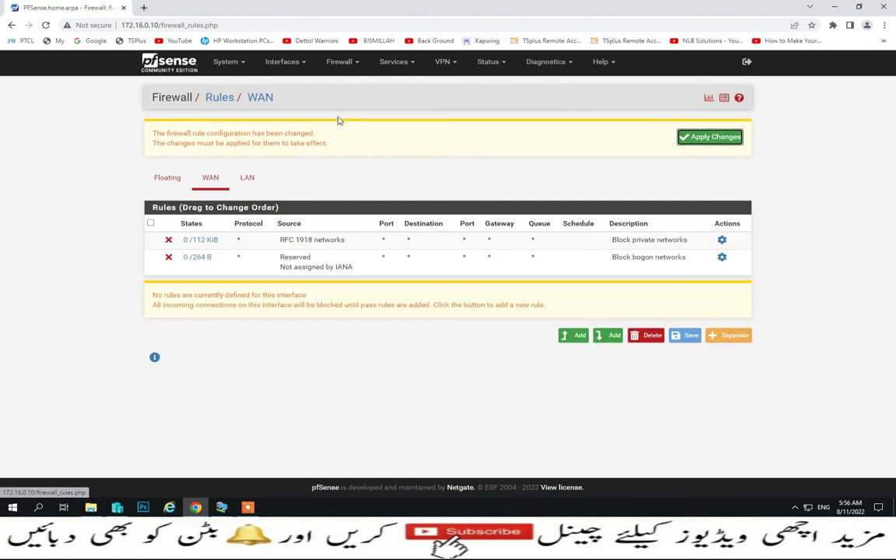
{"action": "left_click", "coordinate": [247, 178]}
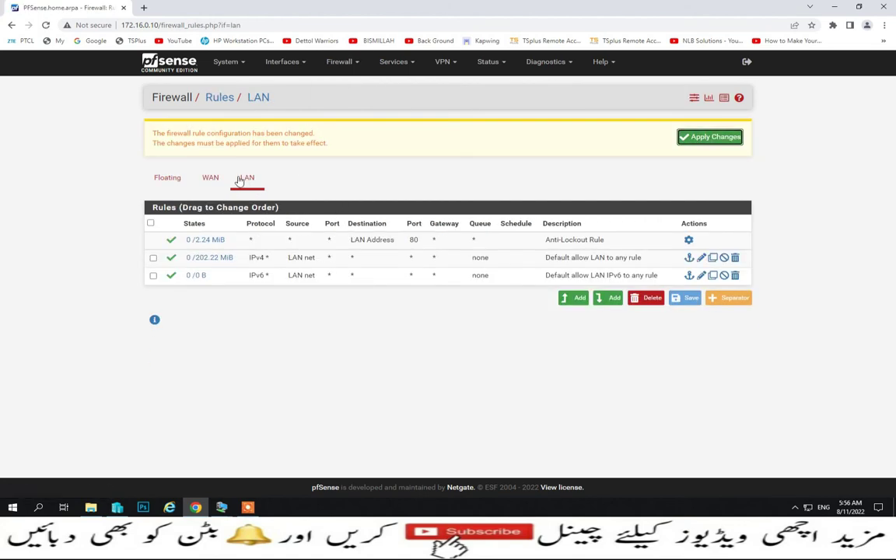
{"action": "left_click", "coordinate": [575, 300]}
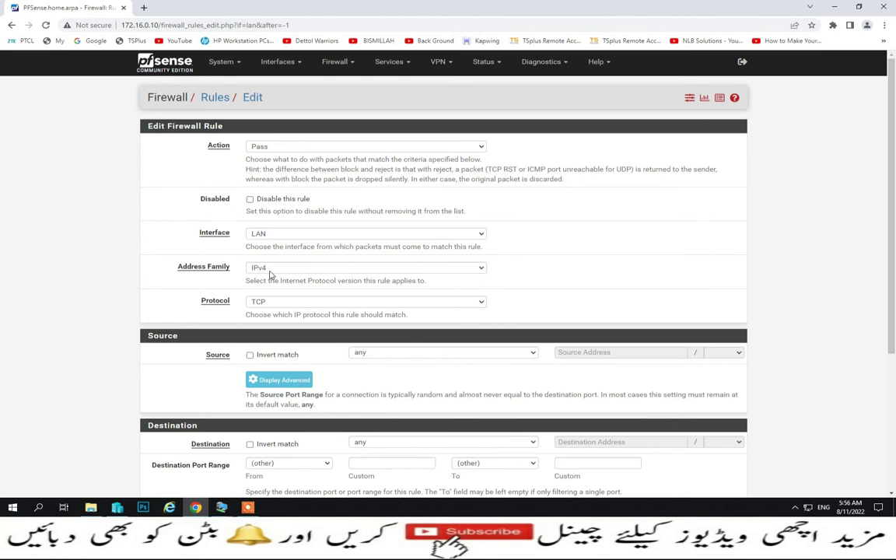
{"action": "left_click", "coordinate": [270, 306]}
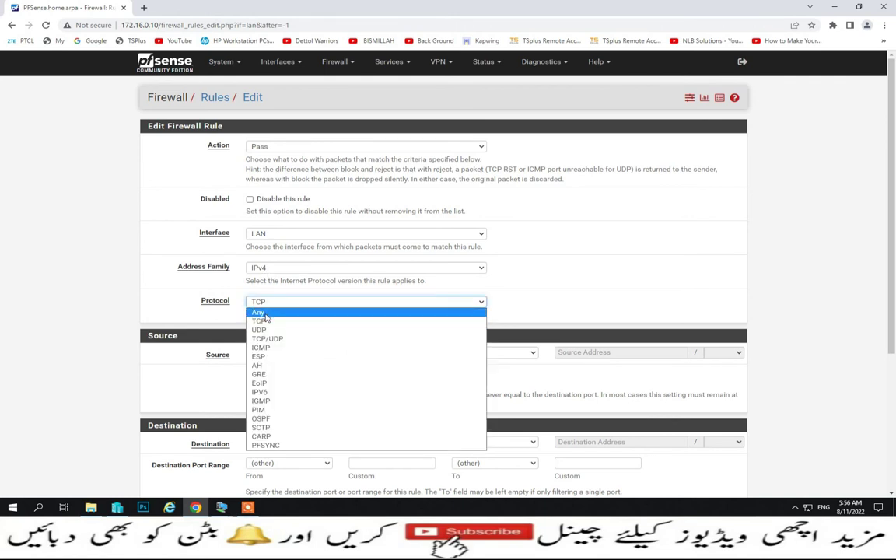
{"action": "left_click", "coordinate": [256, 311]}
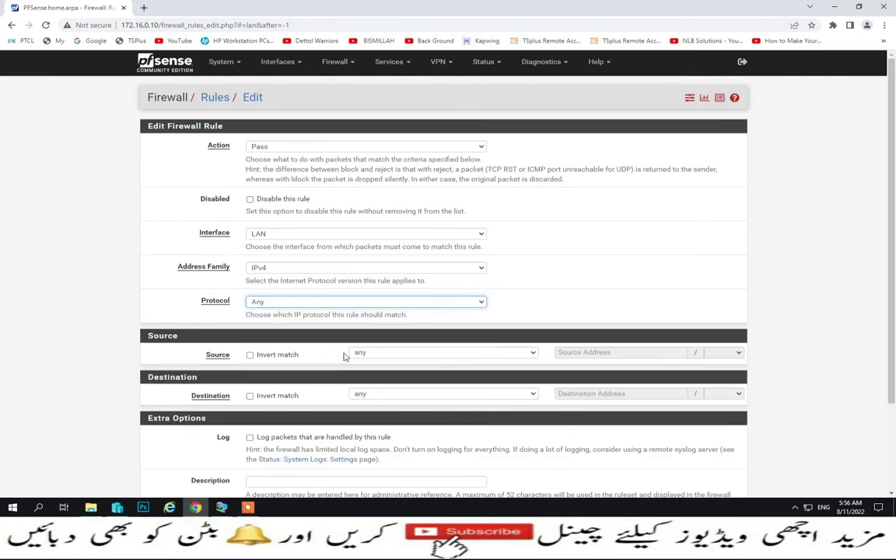
Step: Set the rule's source to Single host or alias, using the existing IP alias for the two hosts
{"action": "left_click", "coordinate": [380, 355]}
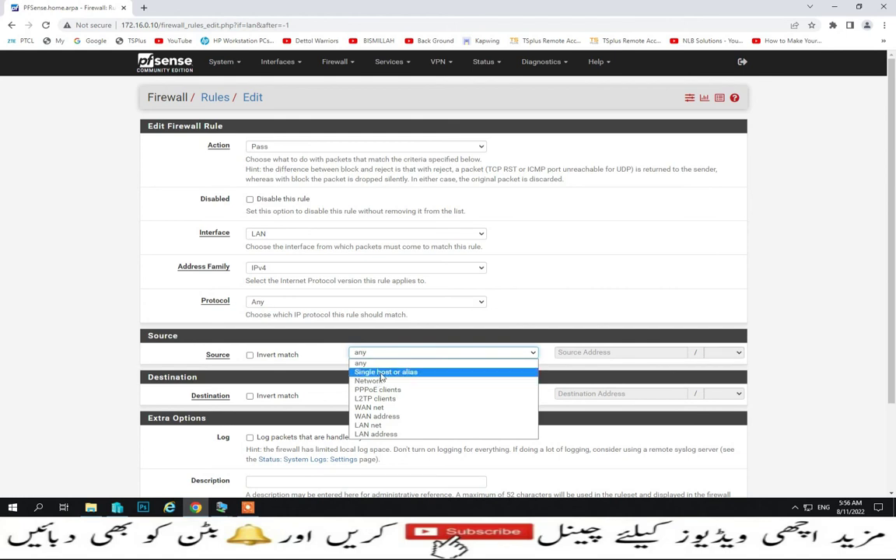
{"action": "left_click", "coordinate": [382, 373]}
{"action": "left_click", "coordinate": [606, 353]}
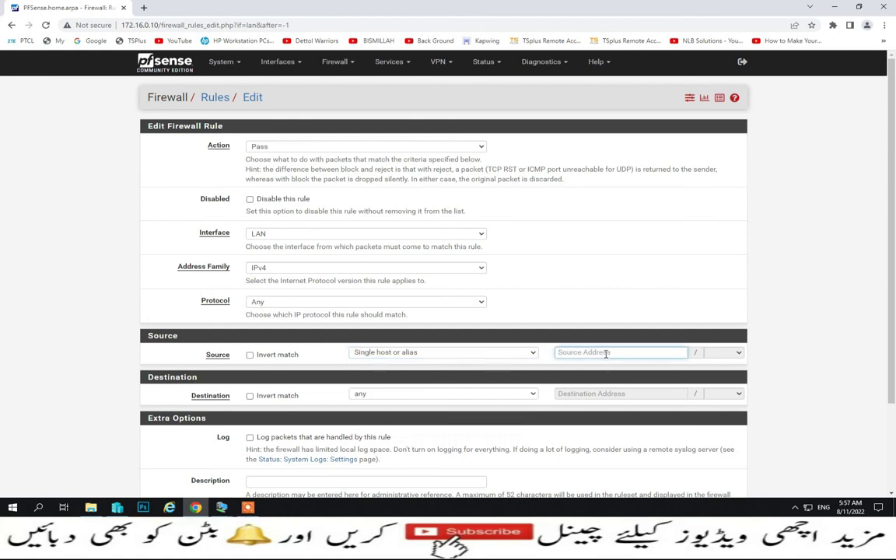
{"action": "type", "text": "b"}
{"action": "left_click", "coordinate": [570, 366]}
Step: In the rule's advanced options, set the In pipe to 500KBUPLoading and the Out pipe to 1MBDownloading, then save and apply the changes
{"action": "scroll", "coordinate": [482, 401], "scroll_direction": "down", "scroll_amount": 3}
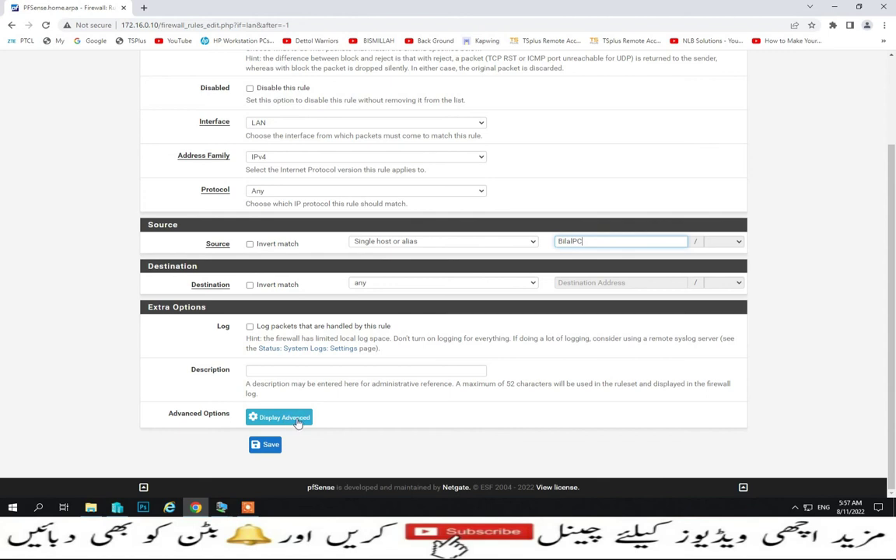
{"action": "left_click", "coordinate": [299, 419]}
{"action": "scroll", "coordinate": [304, 420], "scroll_direction": "down", "scroll_amount": 6}
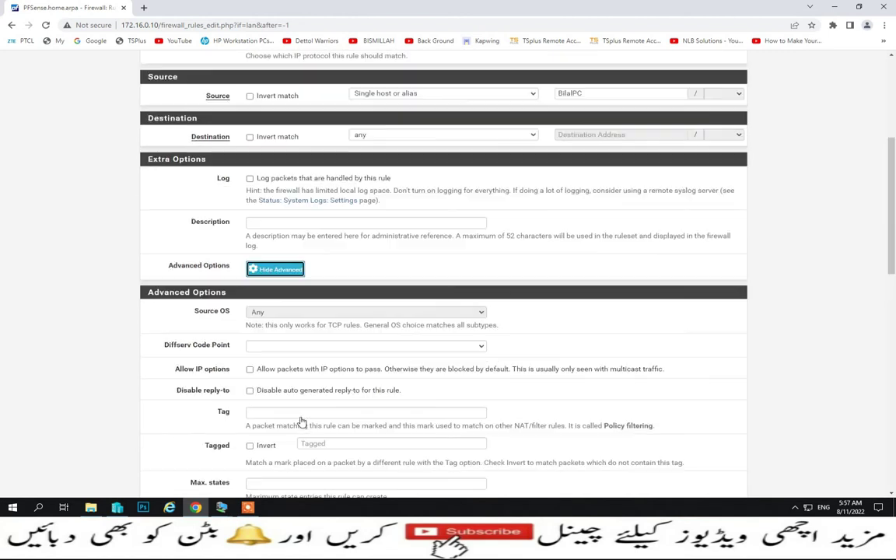
{"action": "scroll", "coordinate": [305, 419], "scroll_direction": "down", "scroll_amount": 5}
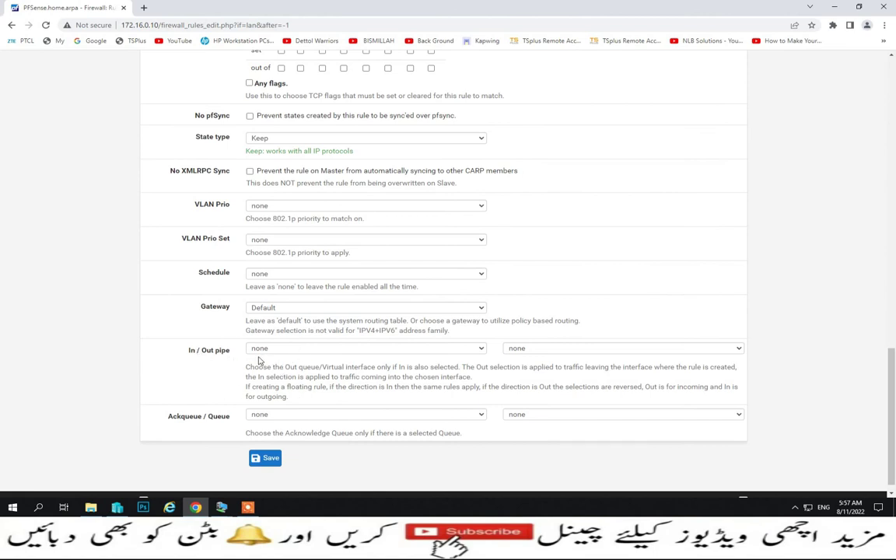
{"action": "left_click", "coordinate": [324, 349]}
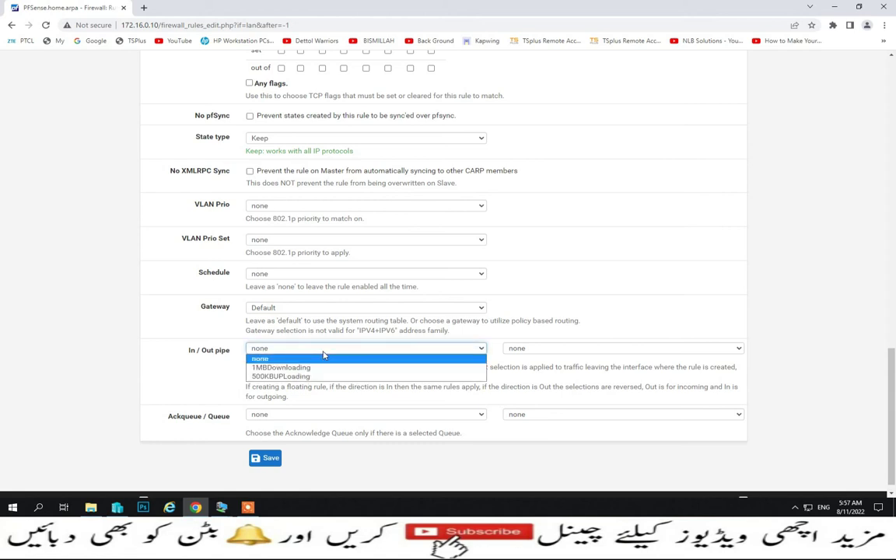
{"action": "left_click", "coordinate": [288, 378]}
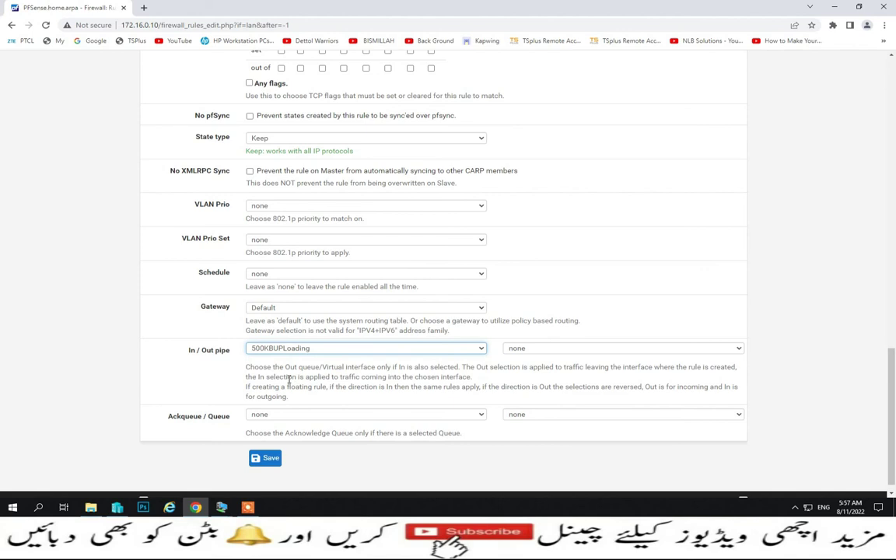
{"action": "left_click", "coordinate": [547, 350]}
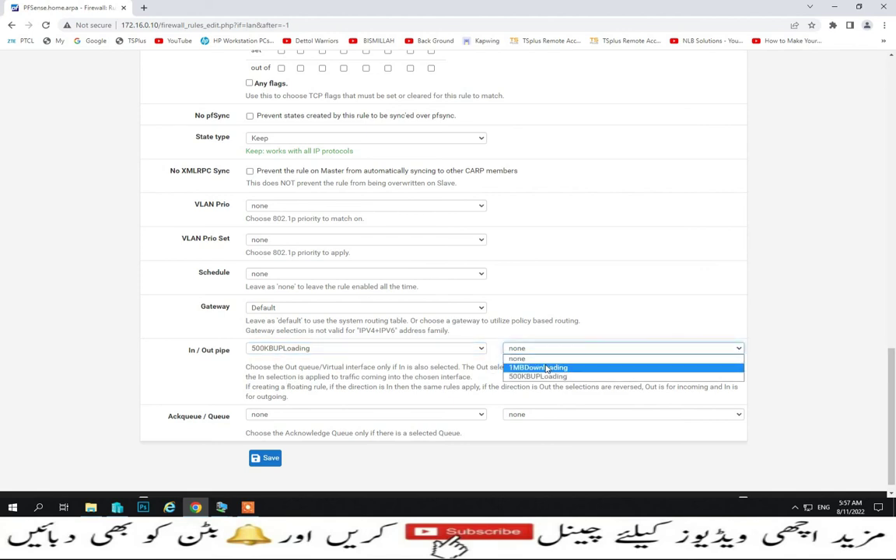
{"action": "left_click", "coordinate": [547, 368]}
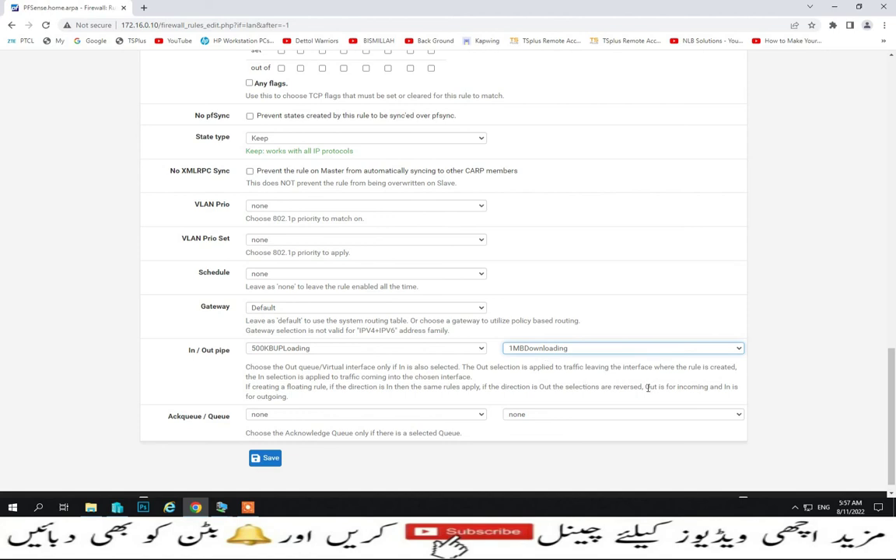
{"action": "left_click_drag", "start_coordinate": [646, 386], "coordinate": [724, 398]}
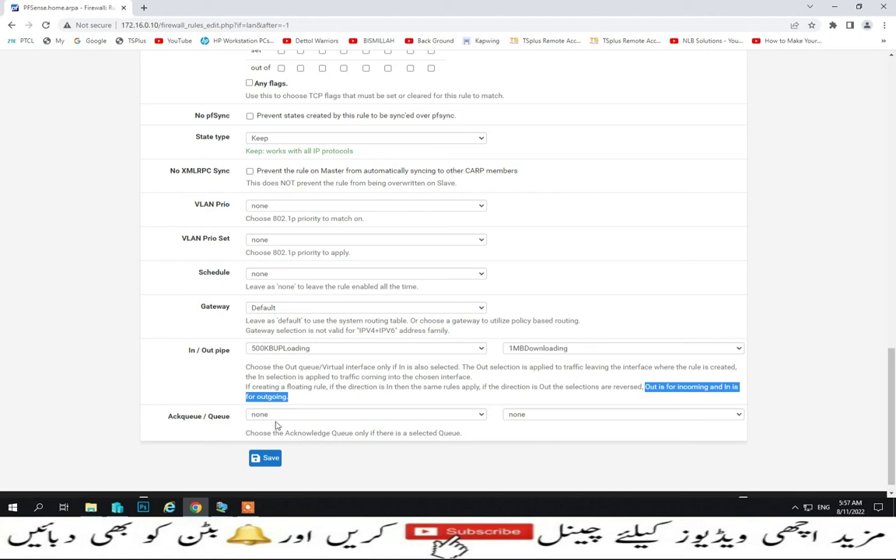
{"action": "left_click", "coordinate": [276, 469]}
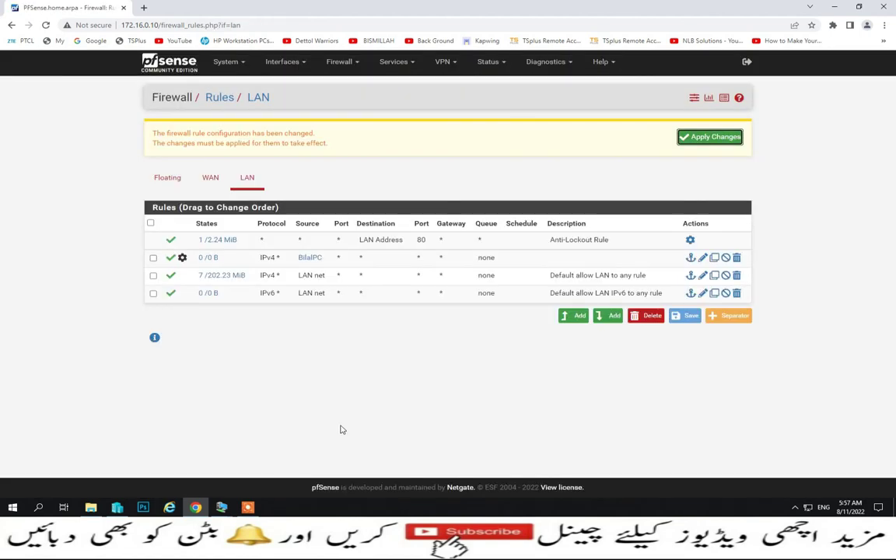
{"action": "left_click", "coordinate": [710, 140]}
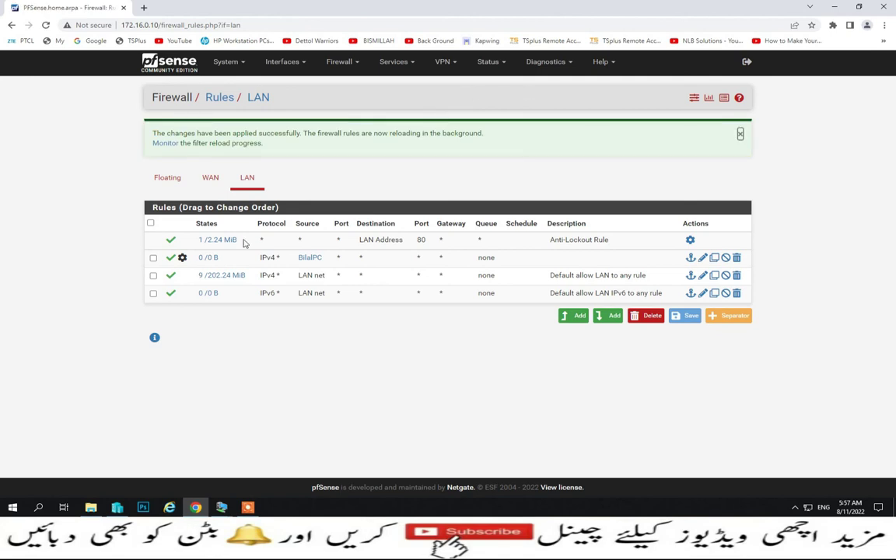
Step: Switch to the Windows-11 virtual machine and rerun the internet speed tests on Fast.com and Speedtest by Ookla
{"action": "mouse_move", "coordinate": [222, 507]}
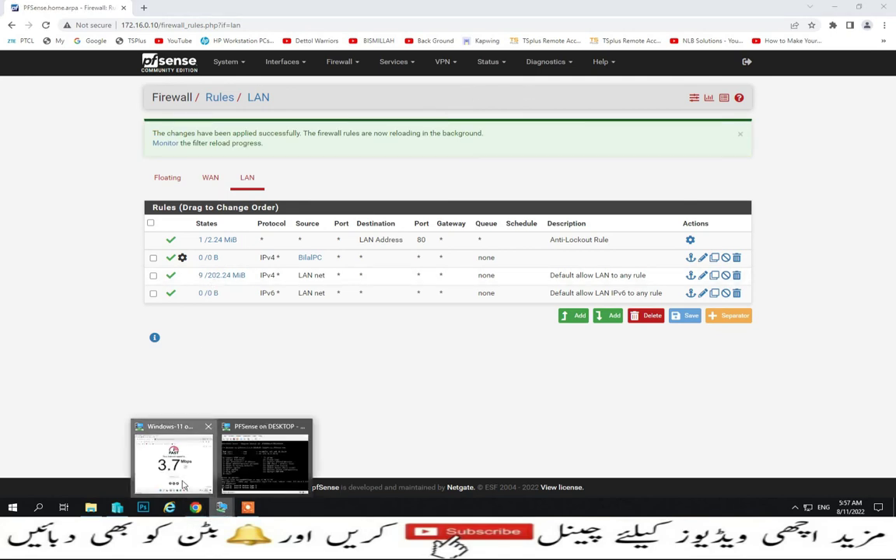
{"action": "left_click", "coordinate": [175, 436]}
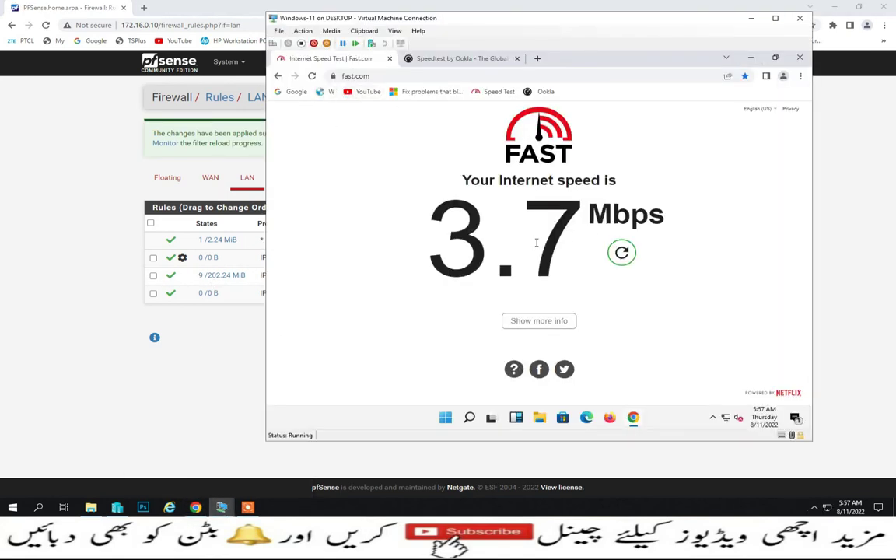
{"action": "left_click", "coordinate": [621, 252]}
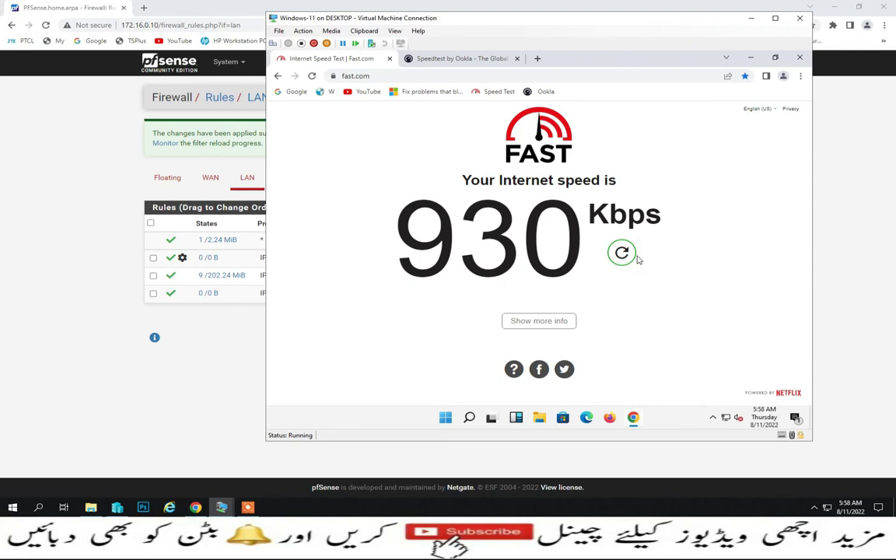
{"action": "left_click", "coordinate": [436, 59]}
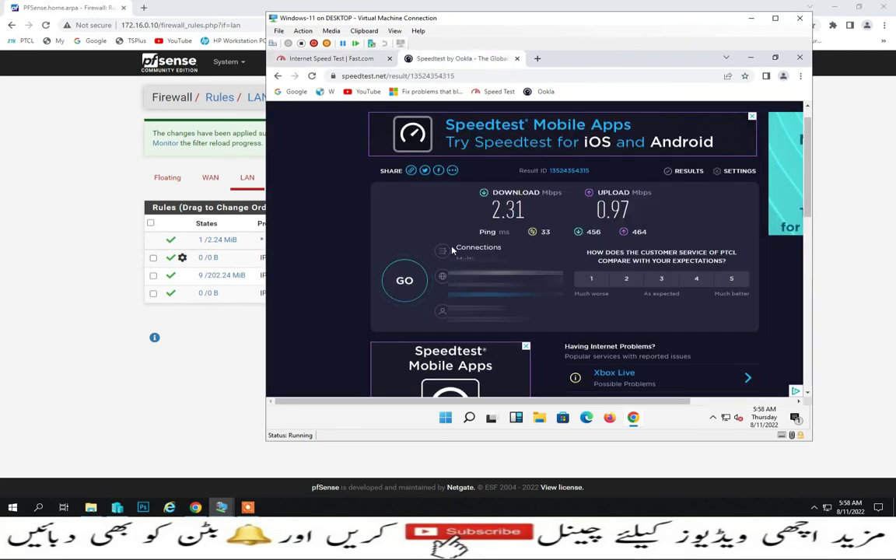
{"action": "left_click", "coordinate": [408, 281]}
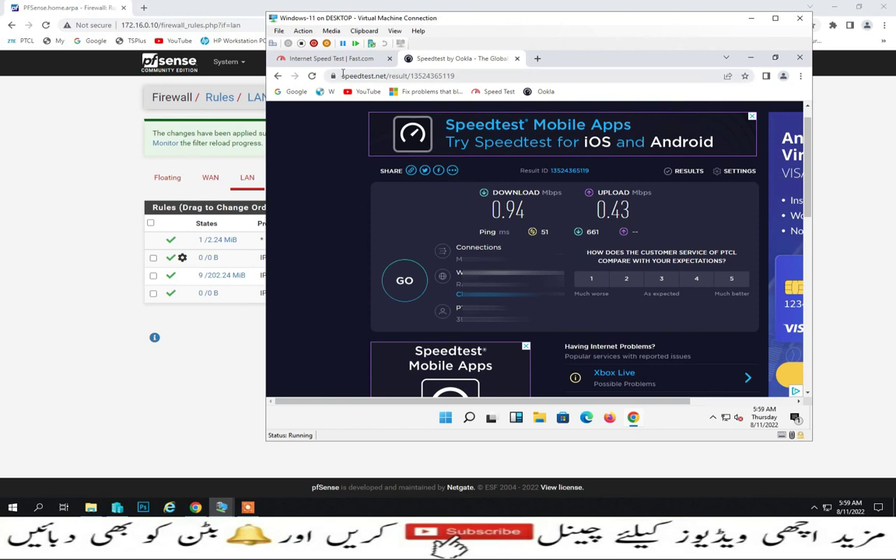
{"action": "left_click", "coordinate": [319, 59]}
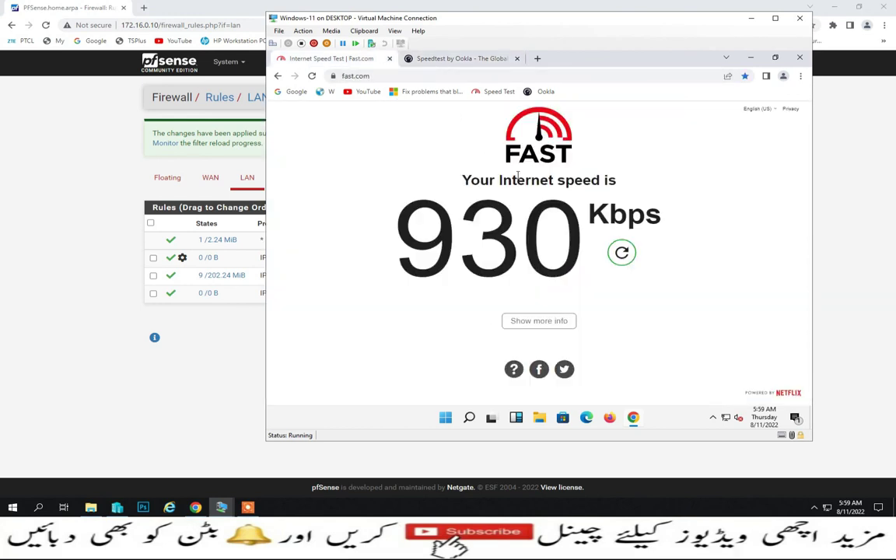
{"action": "left_click", "coordinate": [749, 19]}
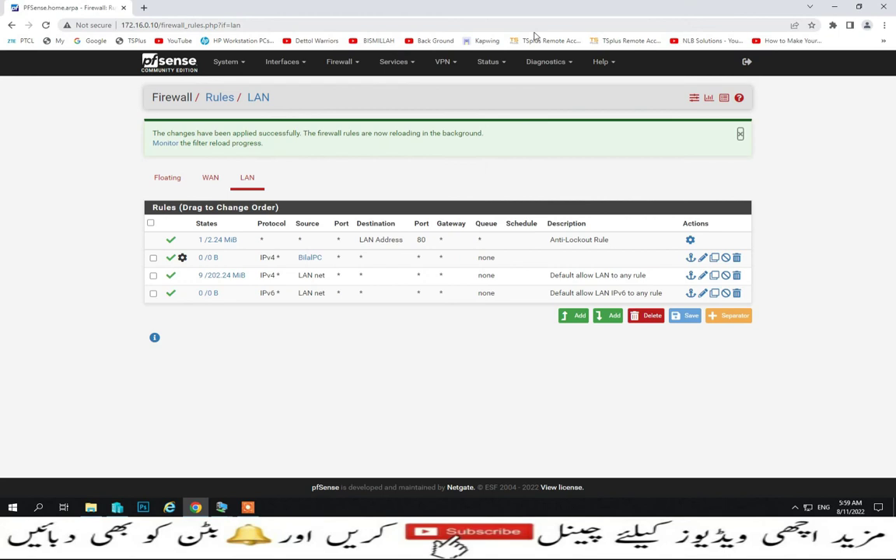
Step: Open the LAN firewall rule that uses the IP alias for editing and set its source to any
{"action": "left_click", "coordinate": [357, 66]}
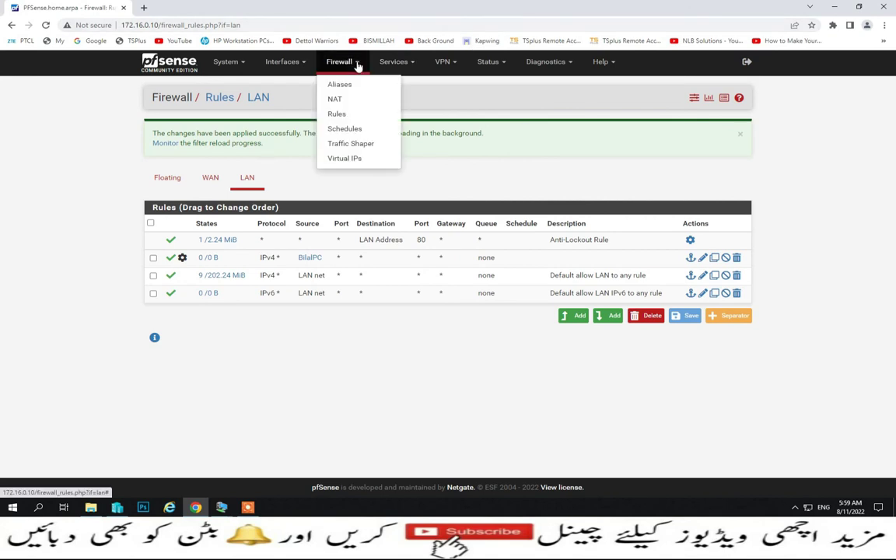
{"action": "left_click", "coordinate": [339, 115]}
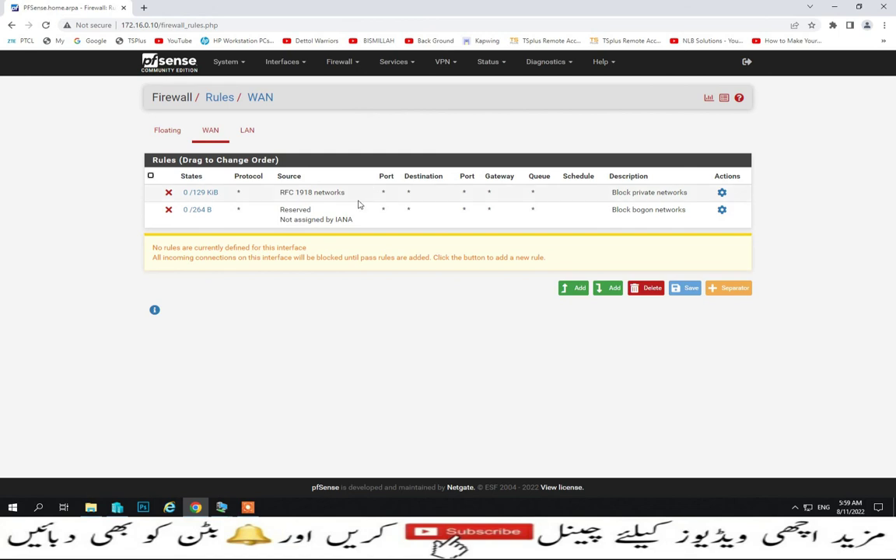
{"action": "left_click", "coordinate": [247, 130]}
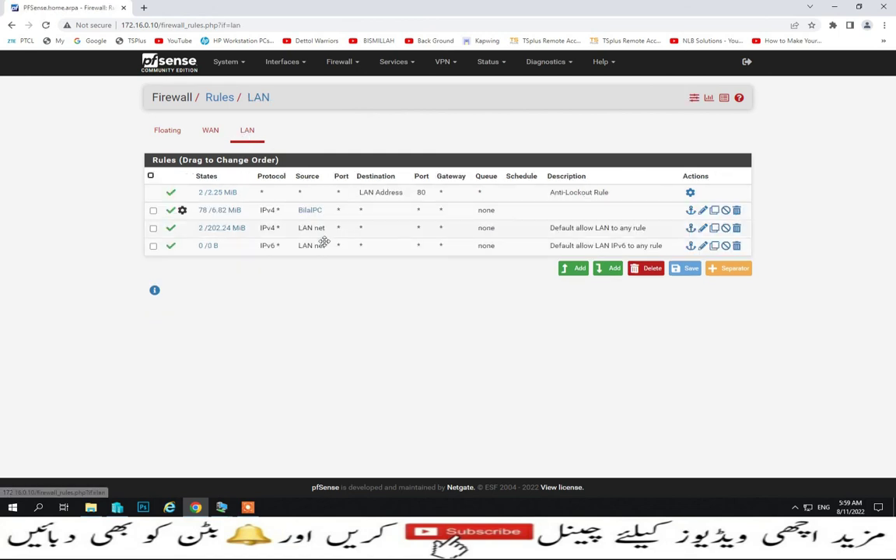
{"action": "left_click", "coordinate": [703, 210]}
{"action": "scroll", "coordinate": [488, 256], "scroll_direction": "down", "scroll_amount": 2}
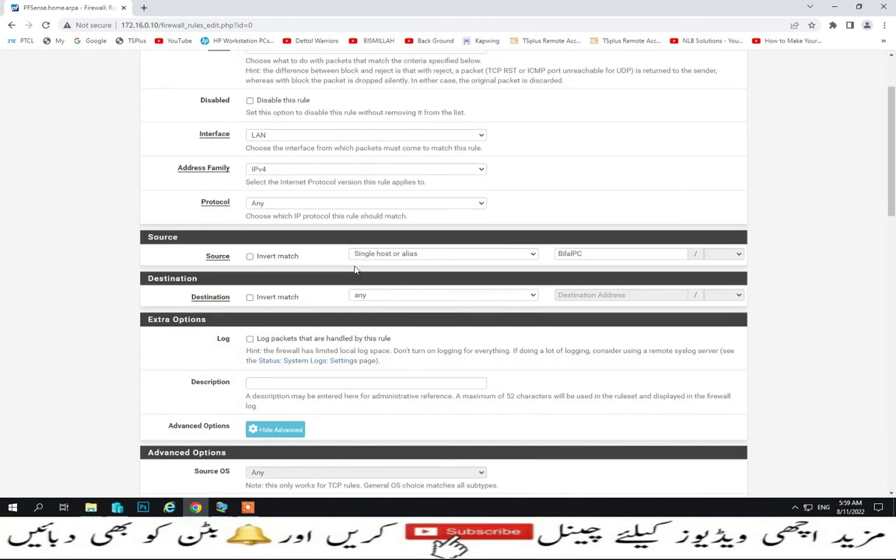
{"action": "left_click", "coordinate": [442, 256]}
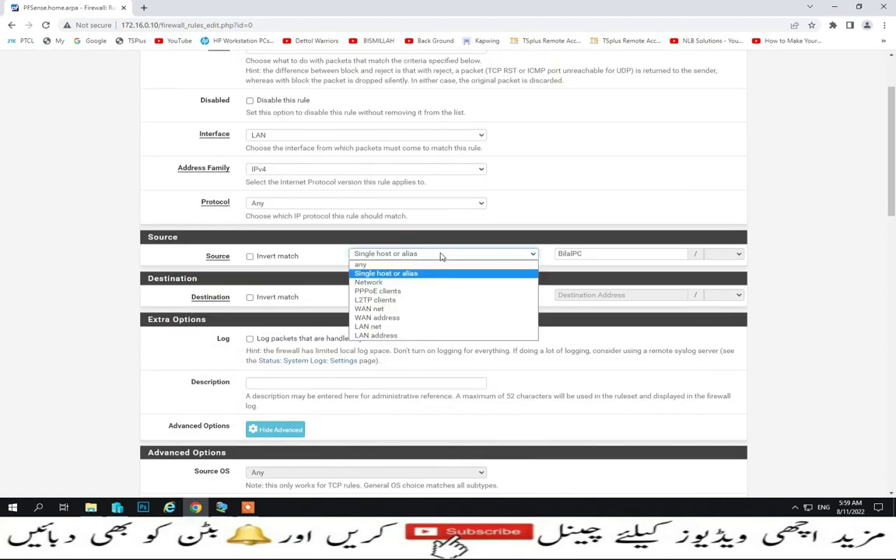
{"action": "left_click", "coordinate": [382, 265]}
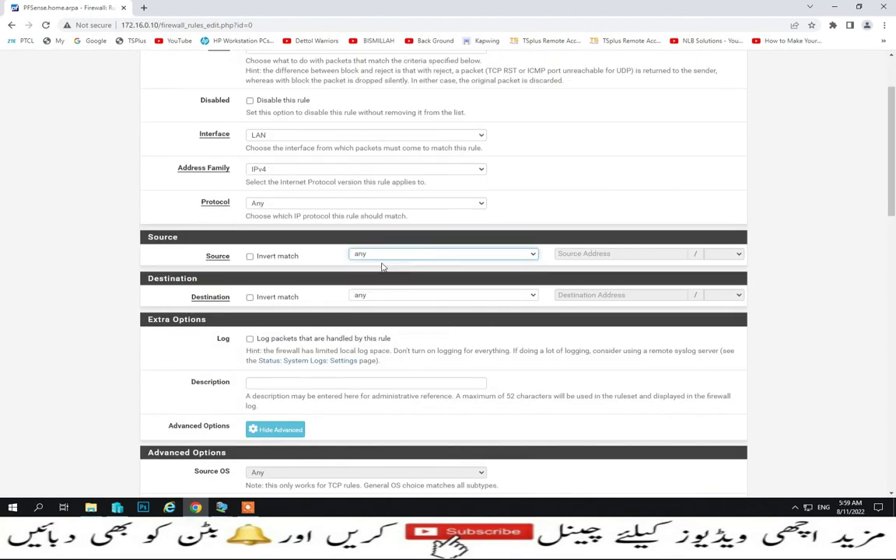